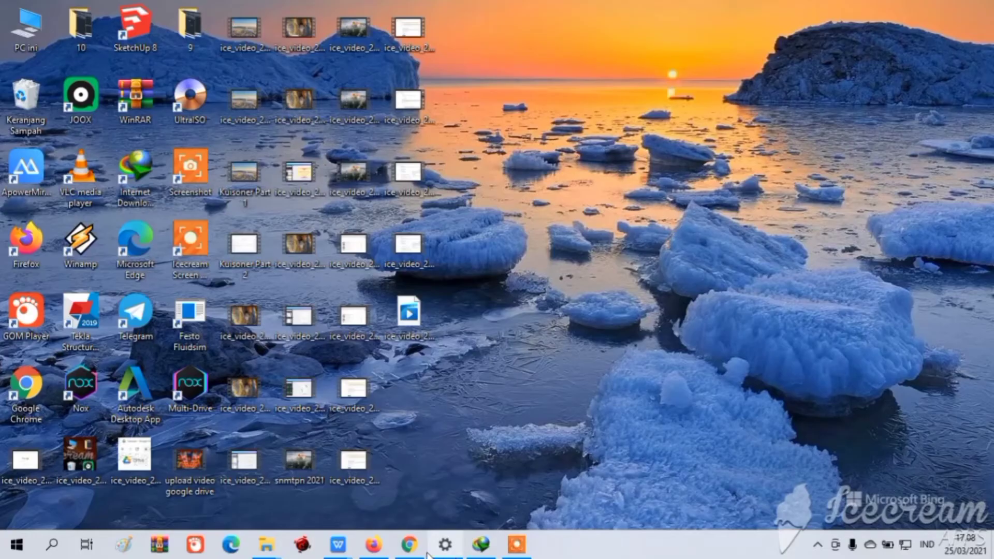
In Chrome, search 'google adsense' in a new tab and open the AdSense result
click(416, 552)
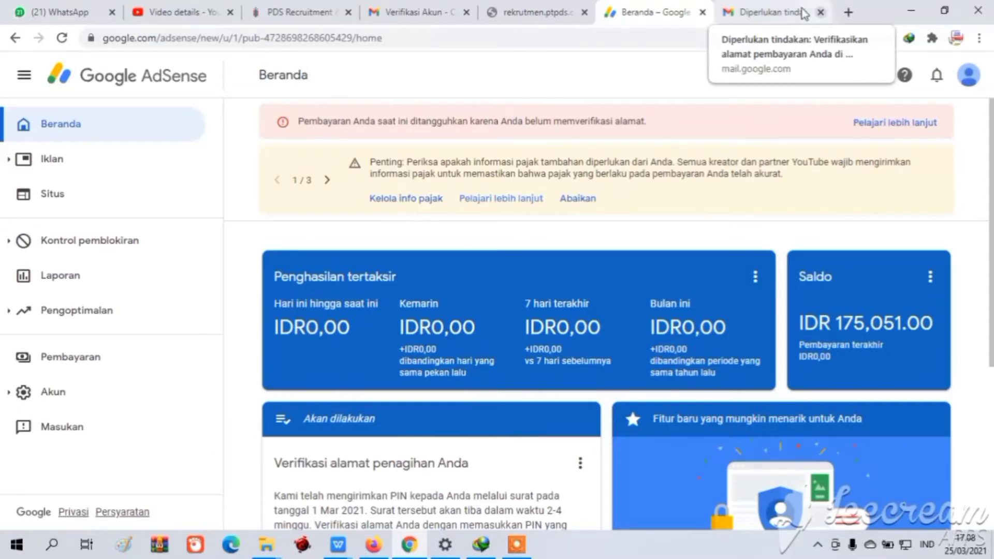
click(846, 15)
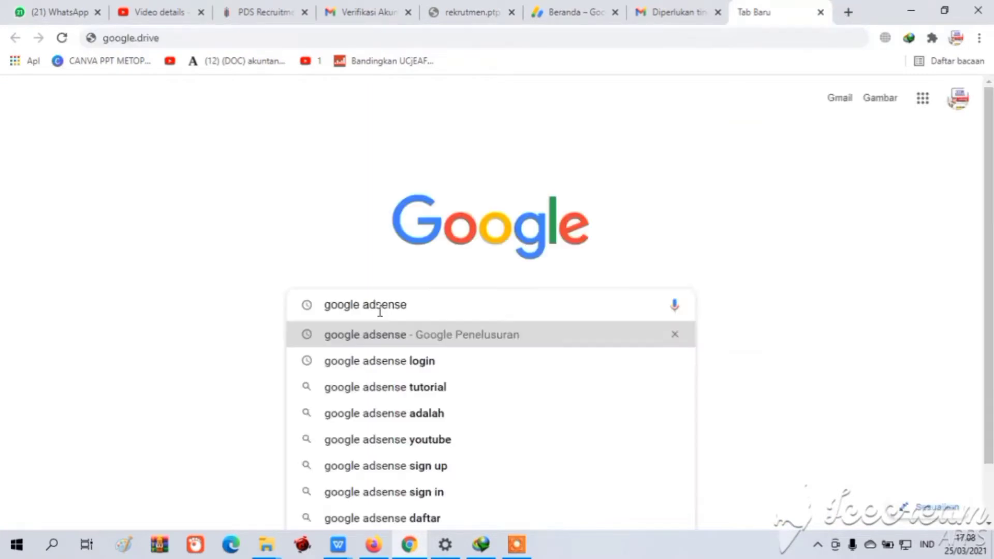
text(e)
key(Return)
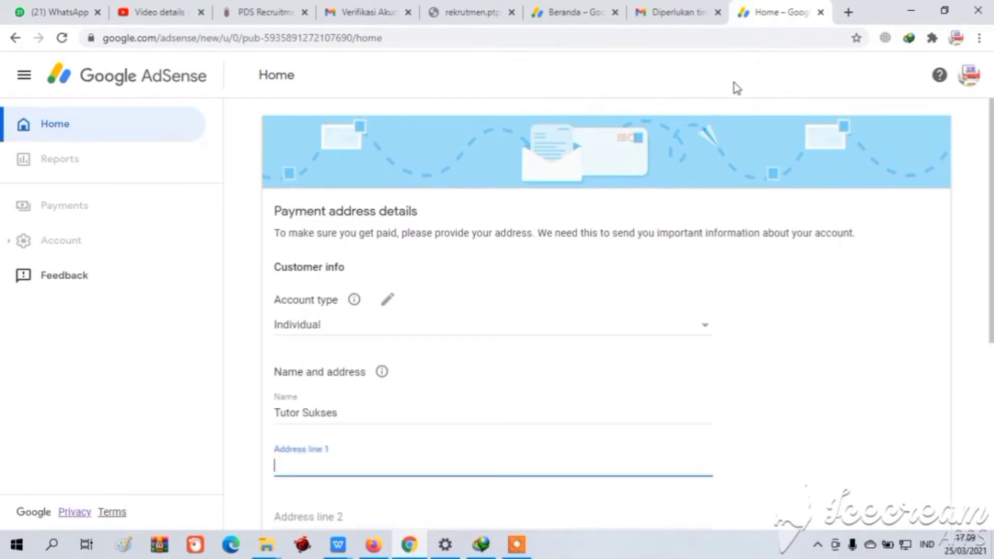
Go back to the first account's AdSense home and find the 'Verifikasi alamat penagihan Anda' card
click(563, 7)
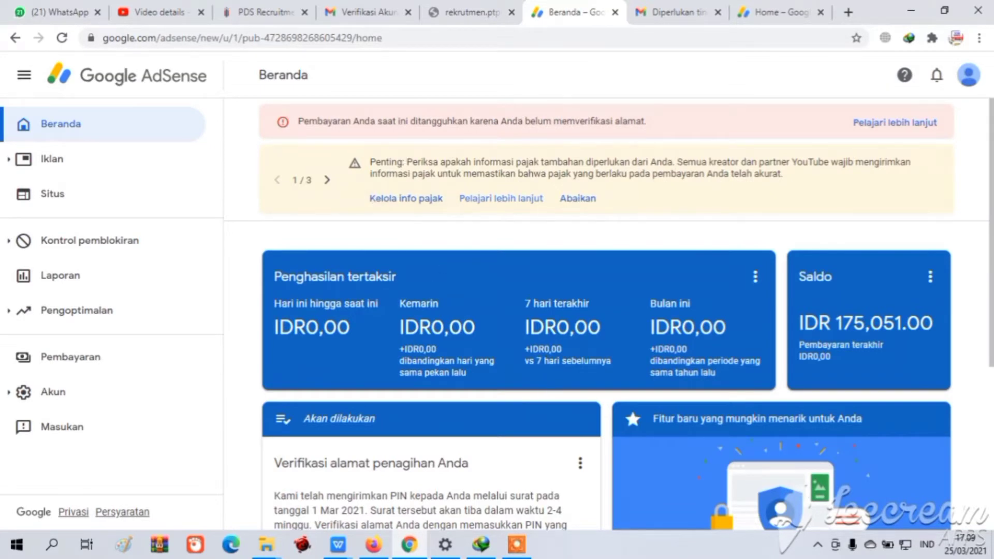
scroll(609, 314, down, 4)
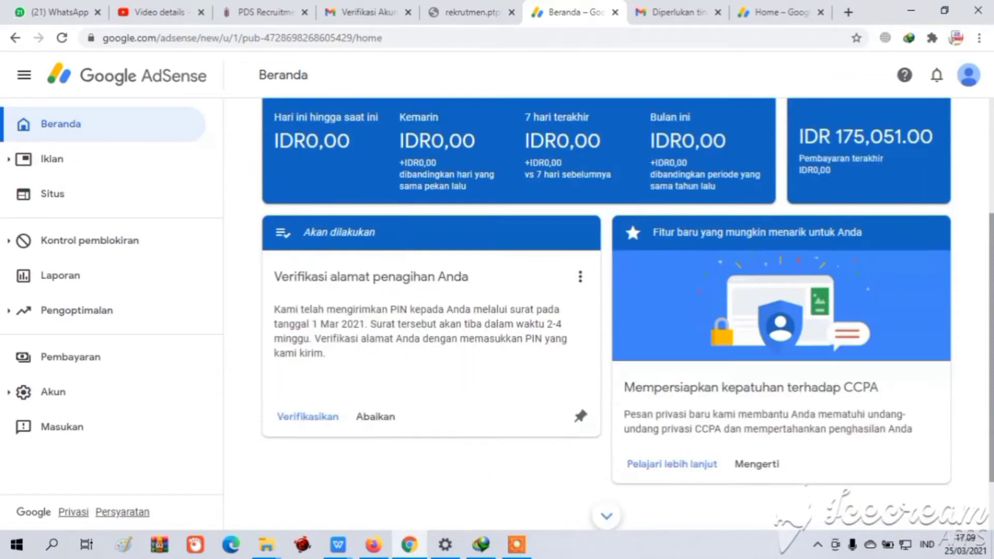
scroll(739, 315, up, 1)
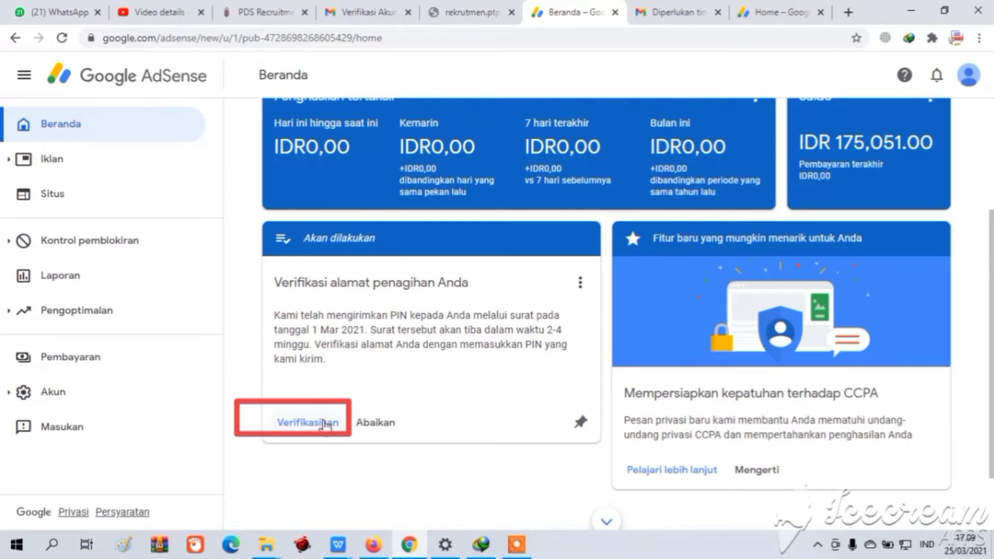
Verify the billing address by entering the 6-digit PIN from the mailed letter
click(323, 423)
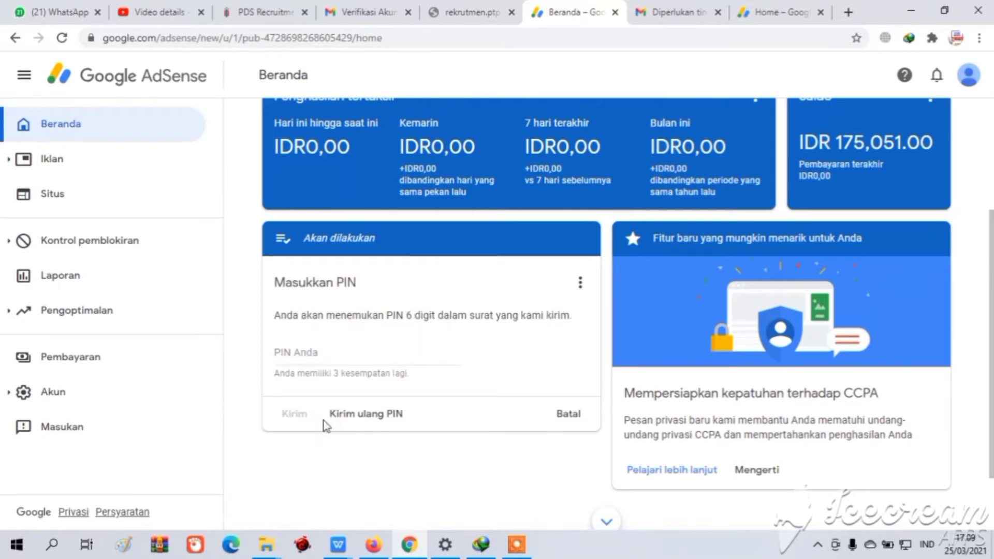
mouse_move(510, 543)
click(323, 355)
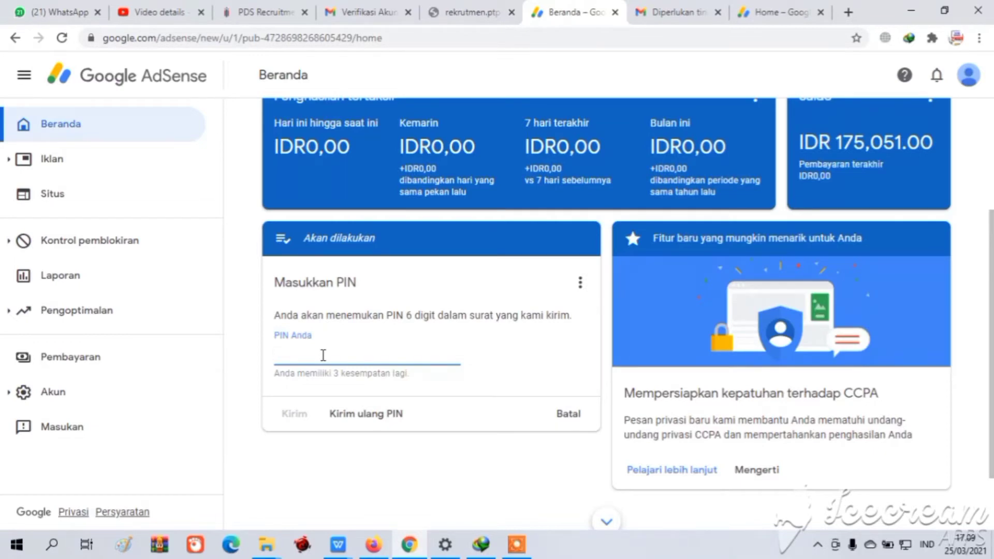
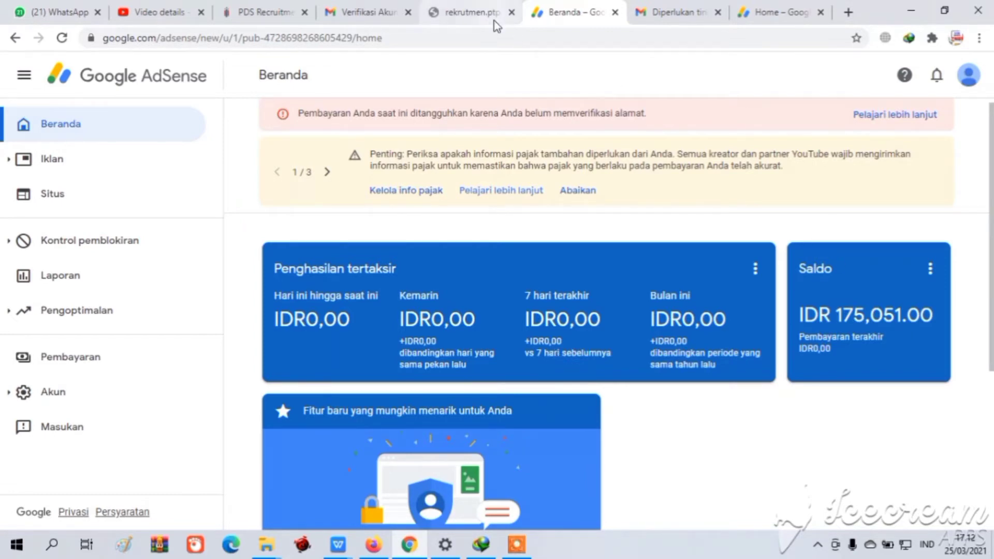
Reload the AdSense home page and open the Saldo balance card's options menu
click(483, 36)
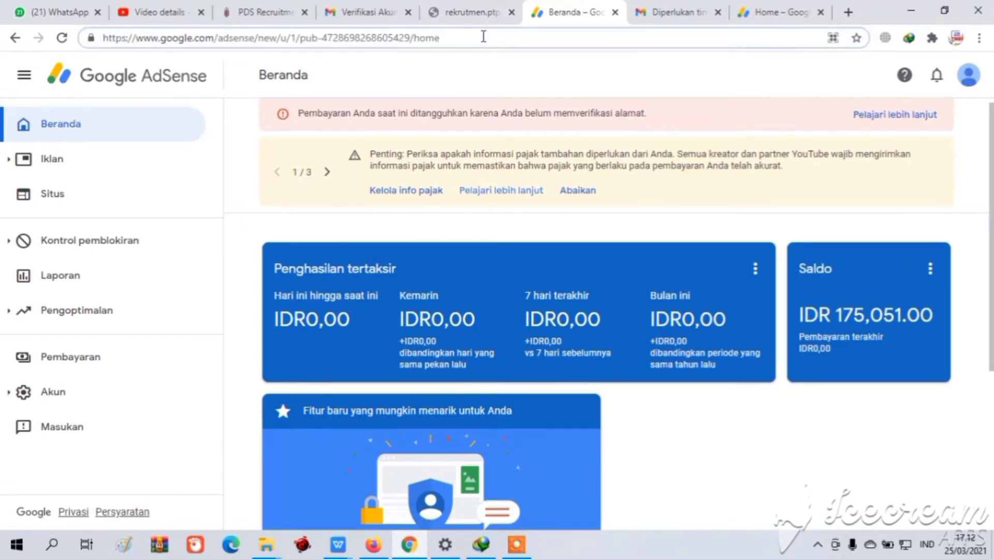
key(Return)
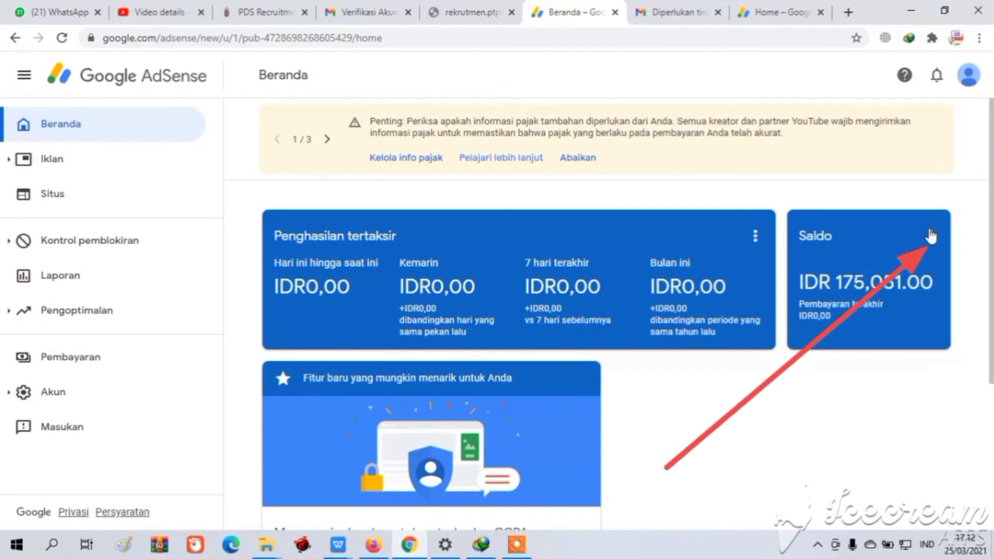
click(930, 238)
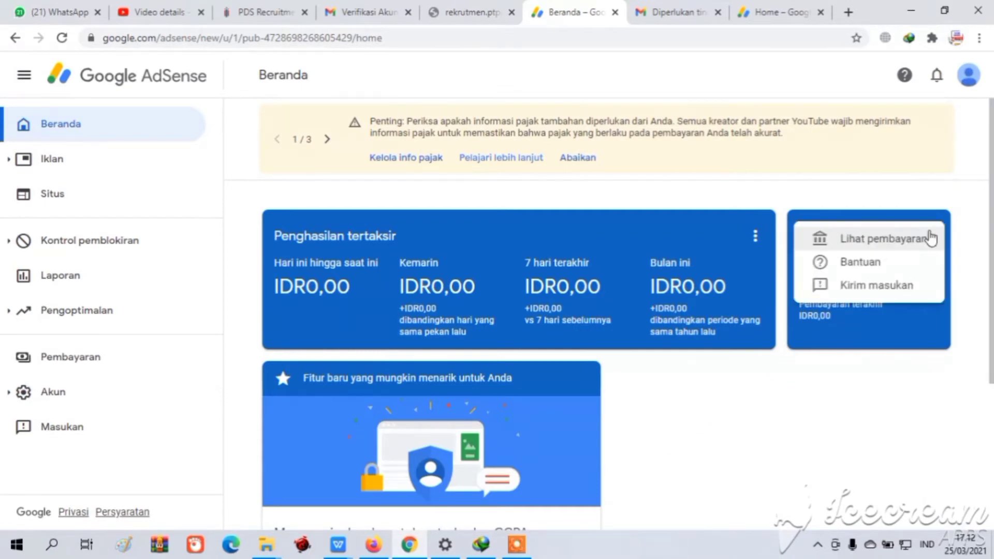
Add a bank account payment method with the holder's name, bank and account number, then save
click(880, 239)
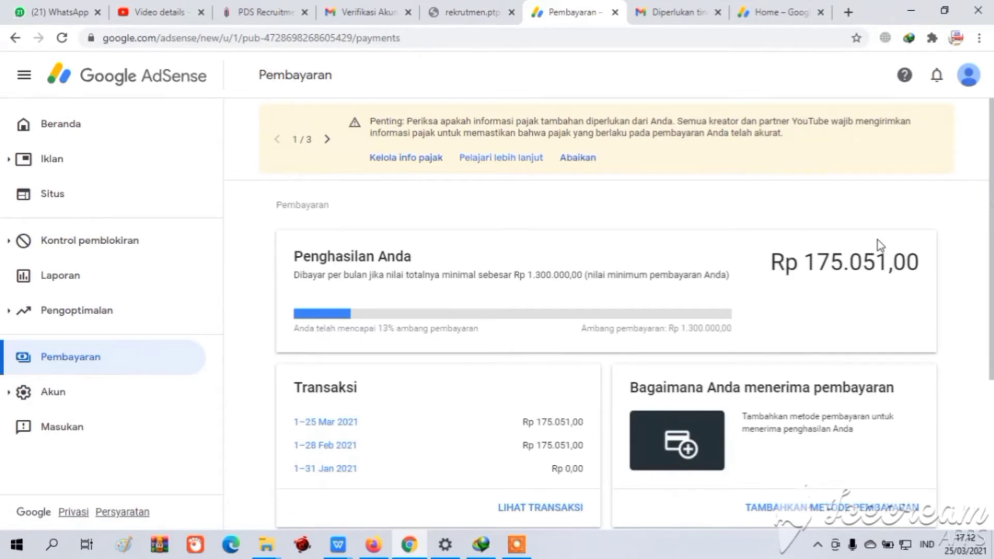
scroll(880, 244, down, 4)
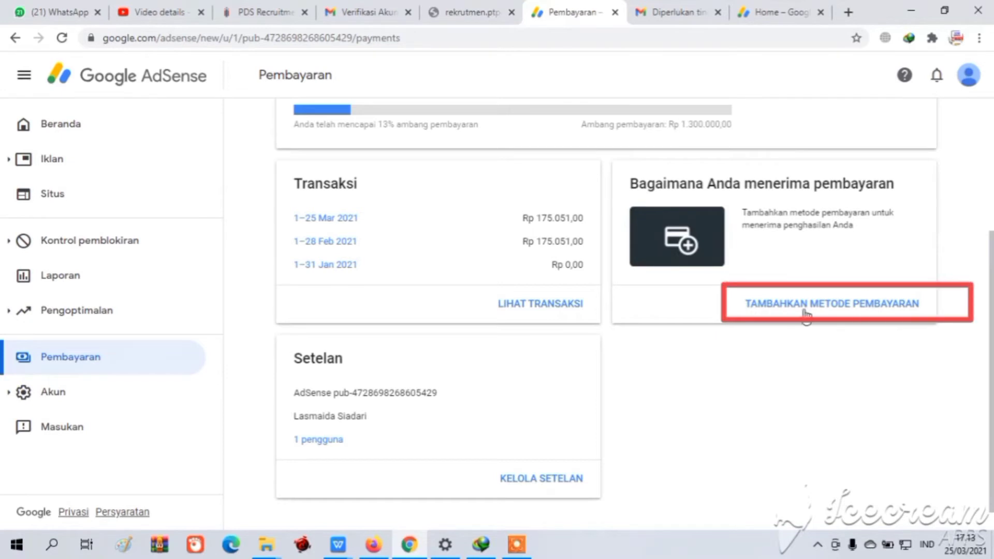
click(844, 312)
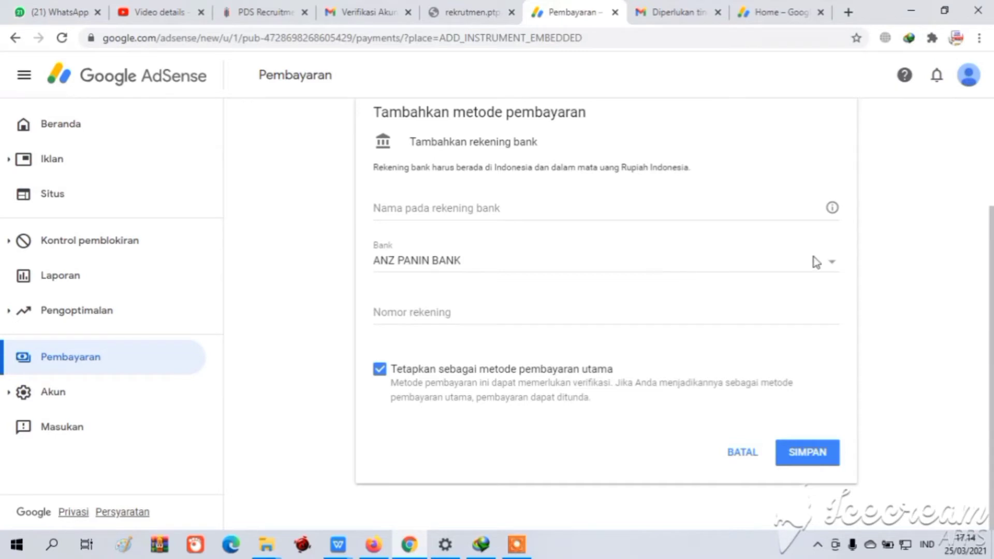
click(830, 267)
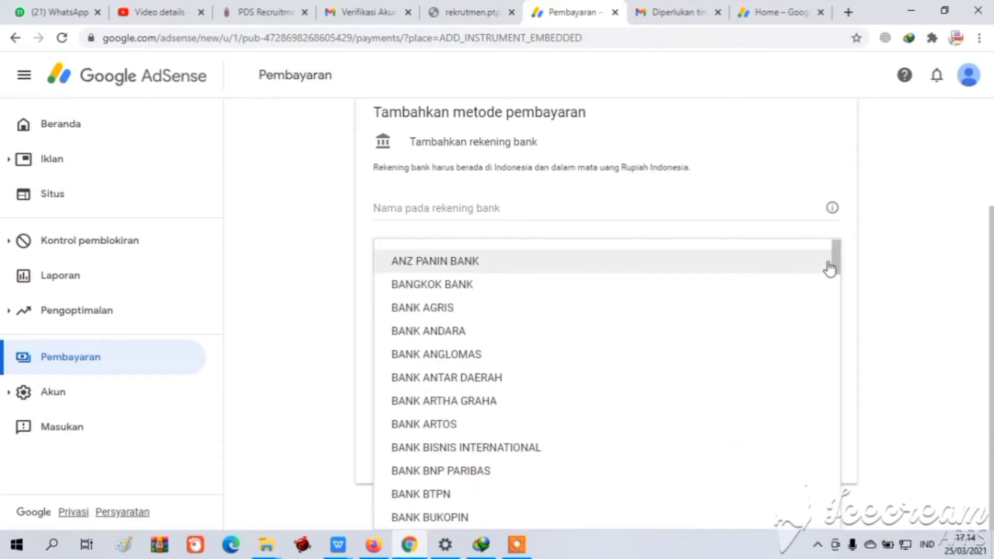
click(888, 207)
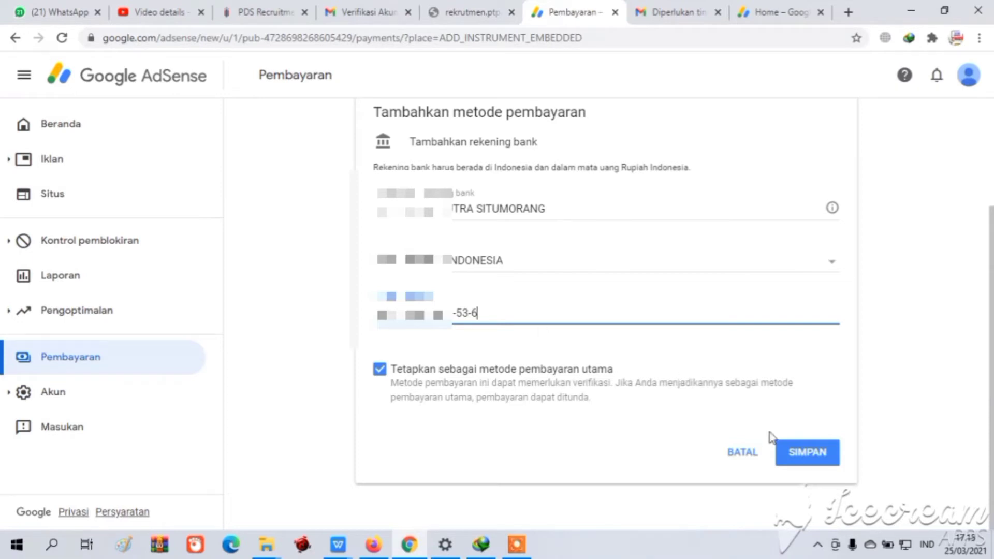
click(790, 462)
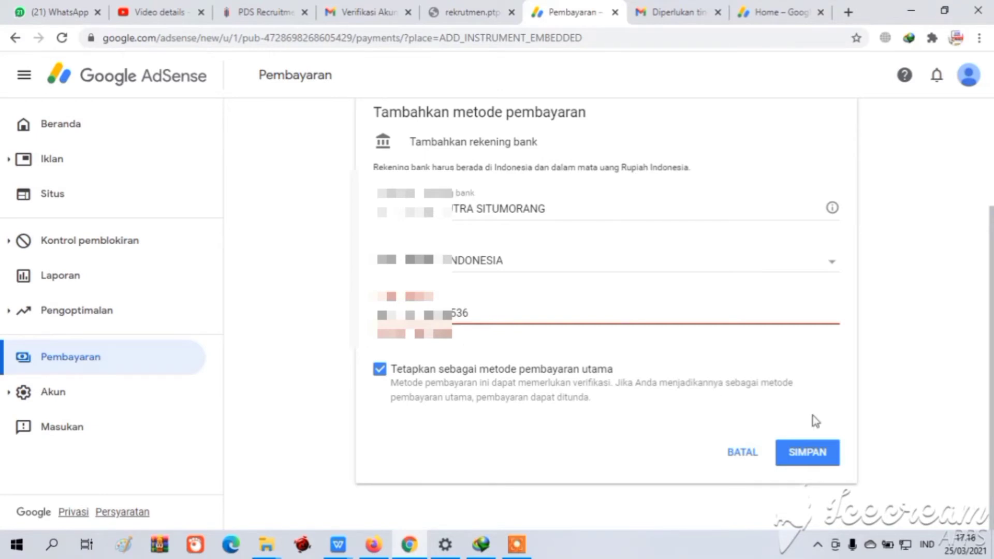
Resubmit the corrected account number, saving the bank account as the primary payment method
click(814, 451)
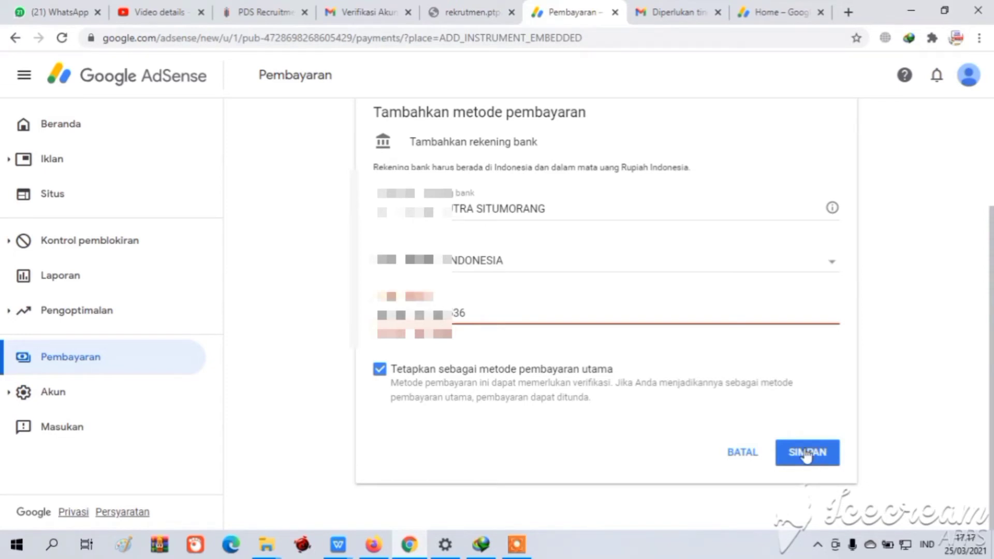
click(805, 455)
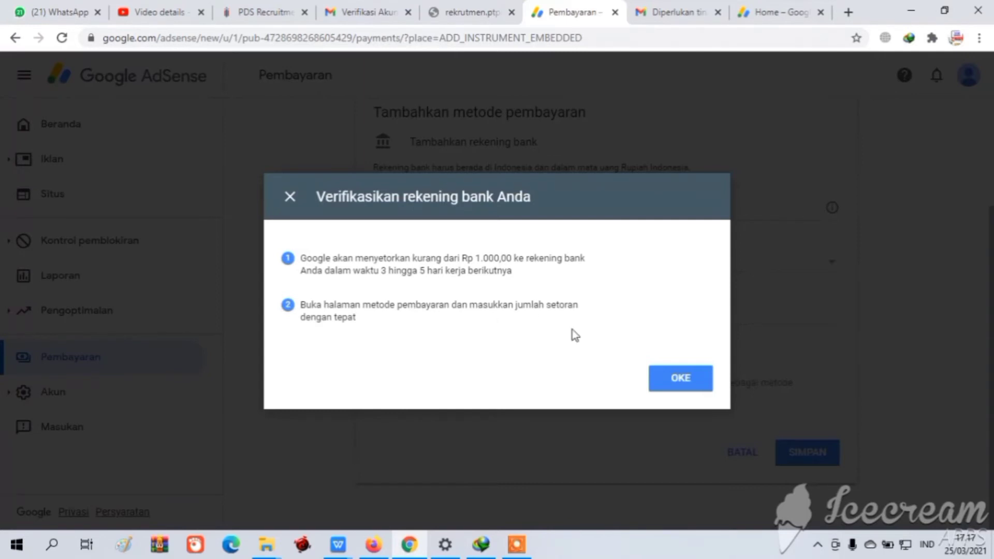
Dismiss the 'Verifikasikan rekening bank Anda' deposit notice with OKE
click(667, 384)
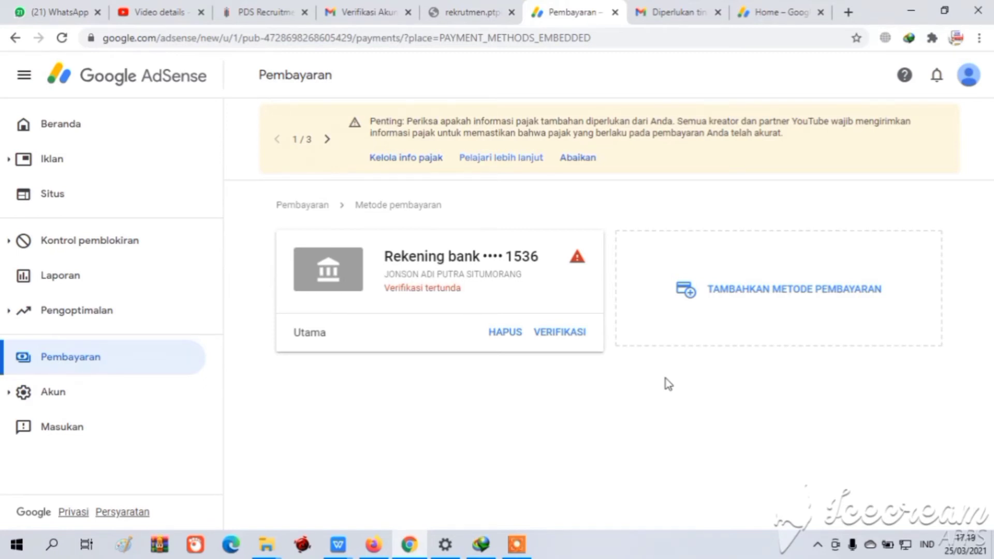
Switch to Gmail's Kotak Masuk and reload it to fetch the new AdSense emails
click(770, 16)
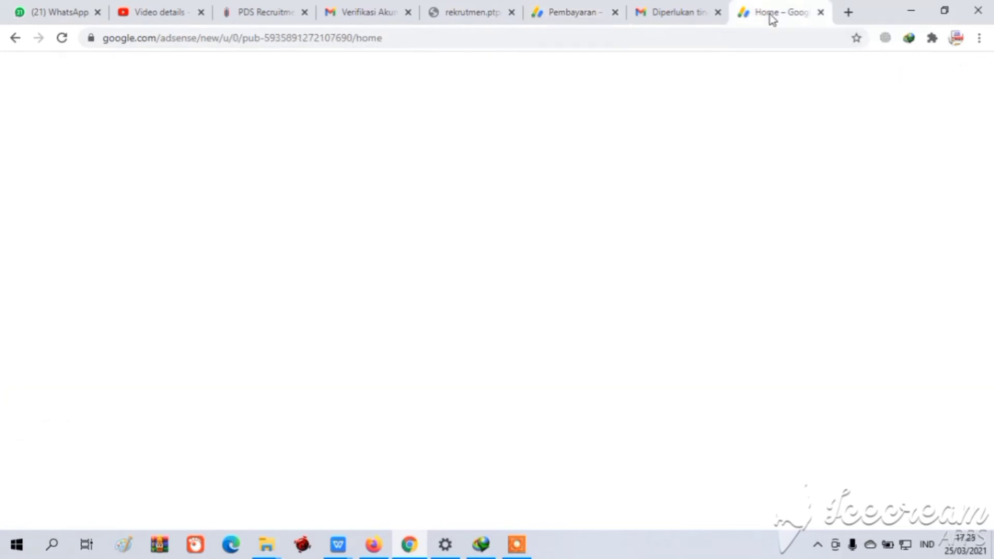
click(679, 13)
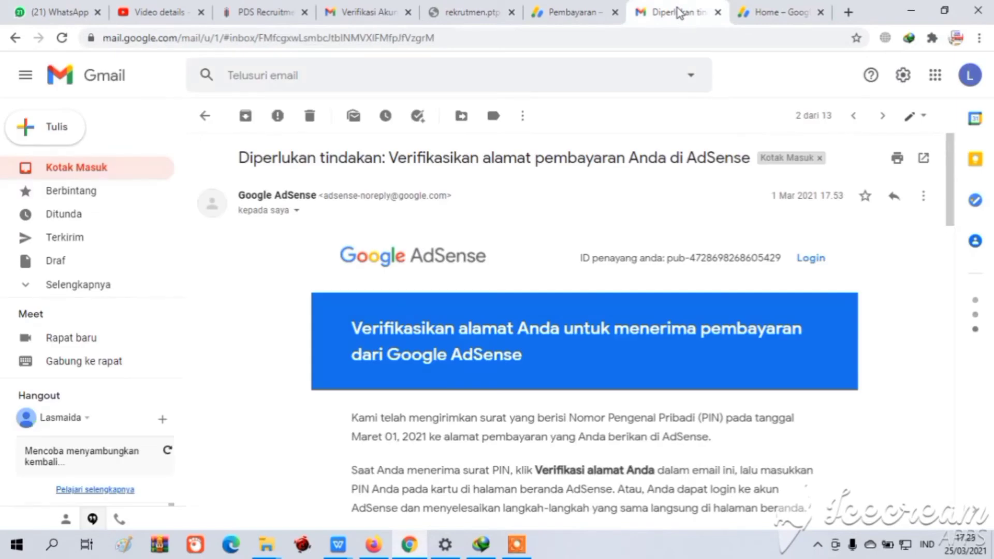
click(30, 173)
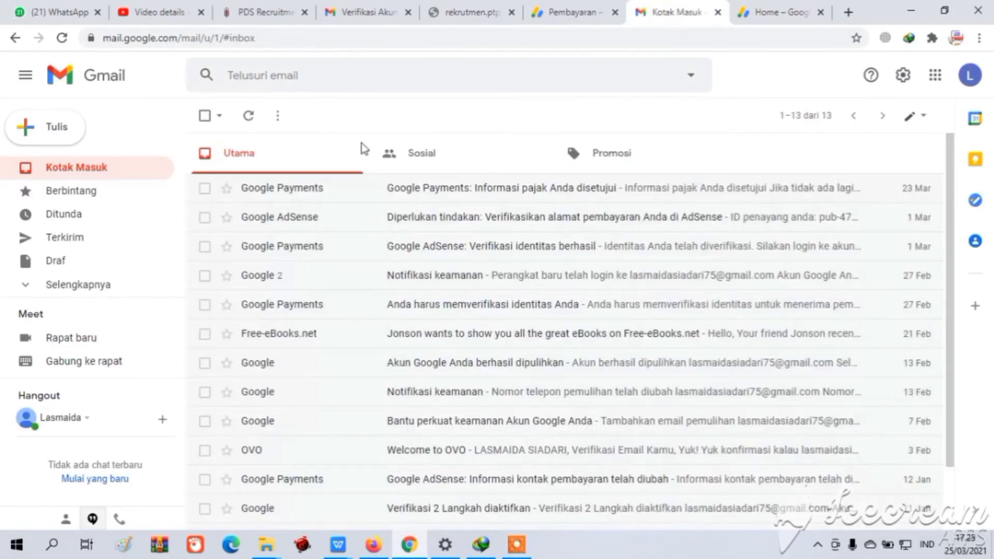
click(351, 42)
key(Return)
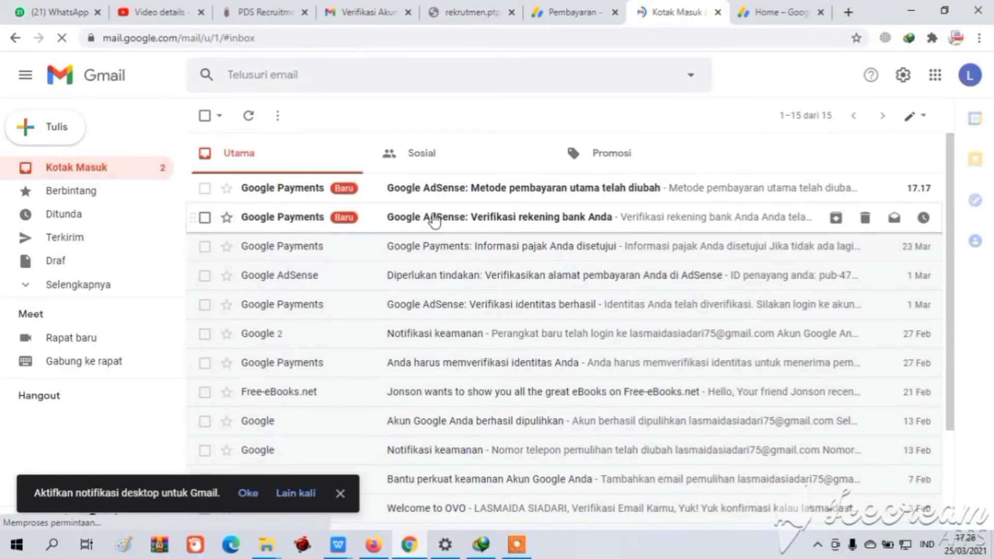
Skim the AdSense payment-address email, then open and read 'Verifikasi rekening bank Anda'
click(416, 274)
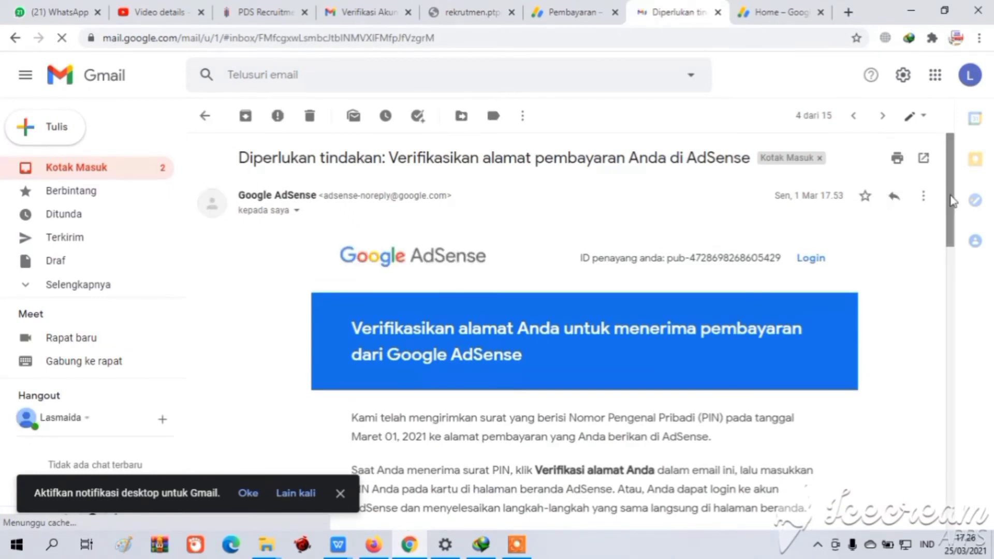
drag(951, 200, 938, 337)
scroll(938, 338, down, 1)
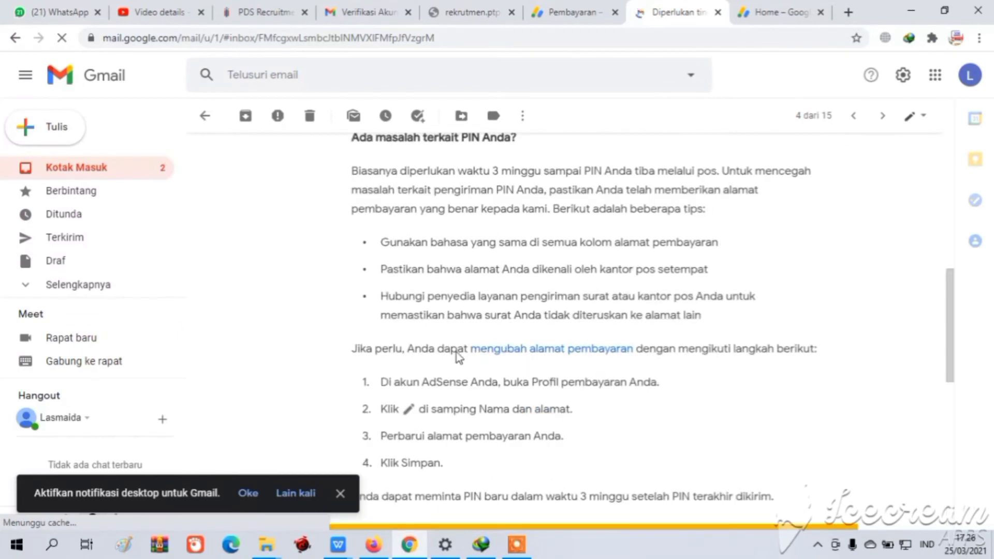
click(203, 118)
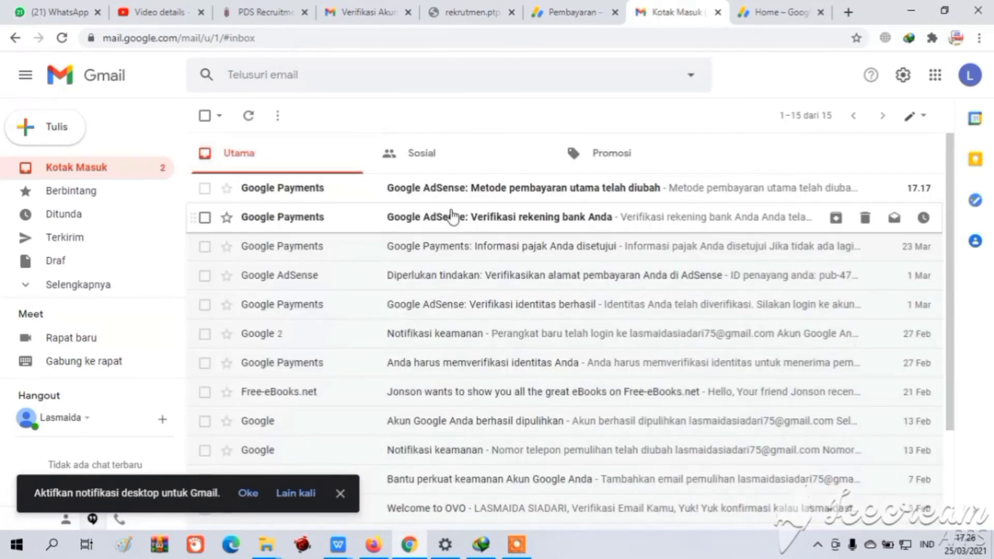
click(451, 217)
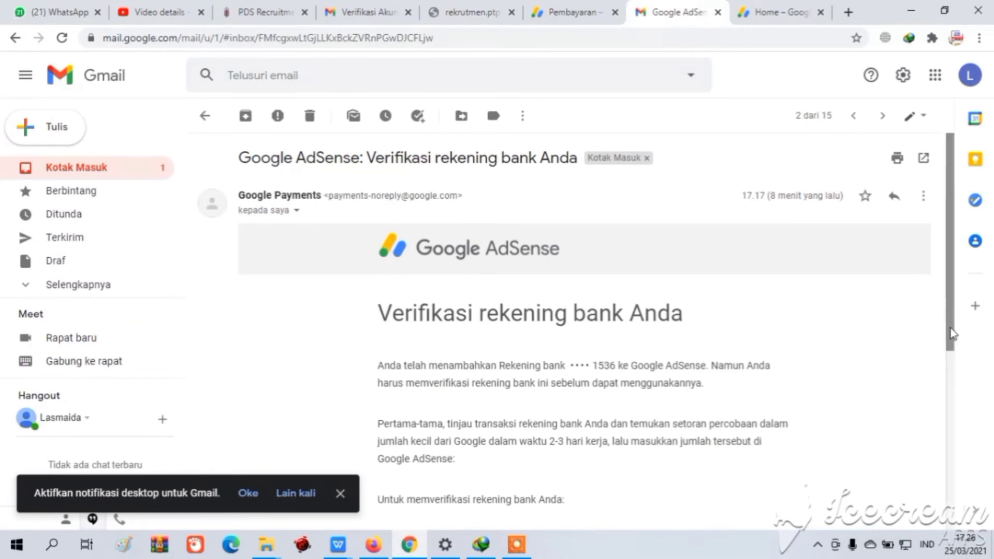
scroll(951, 334, down, 2)
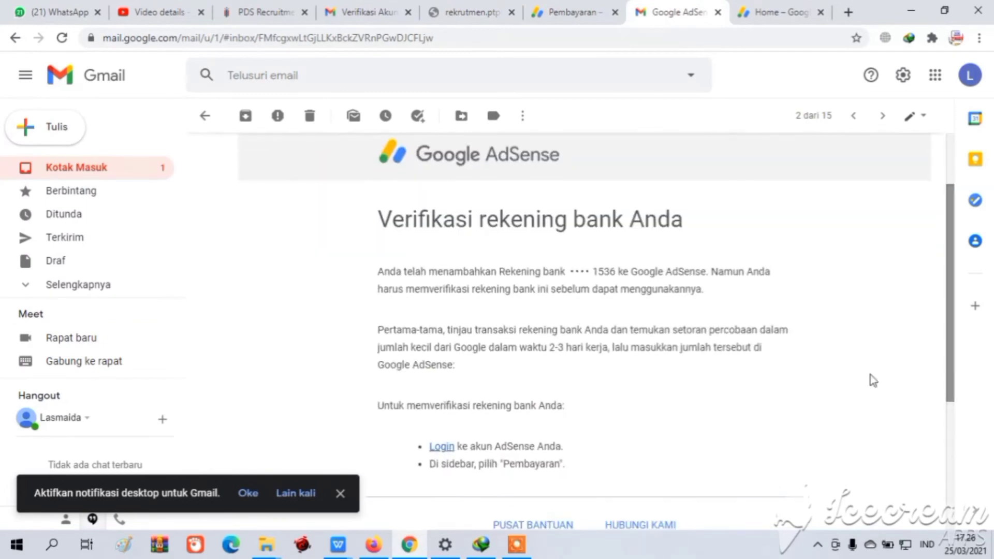